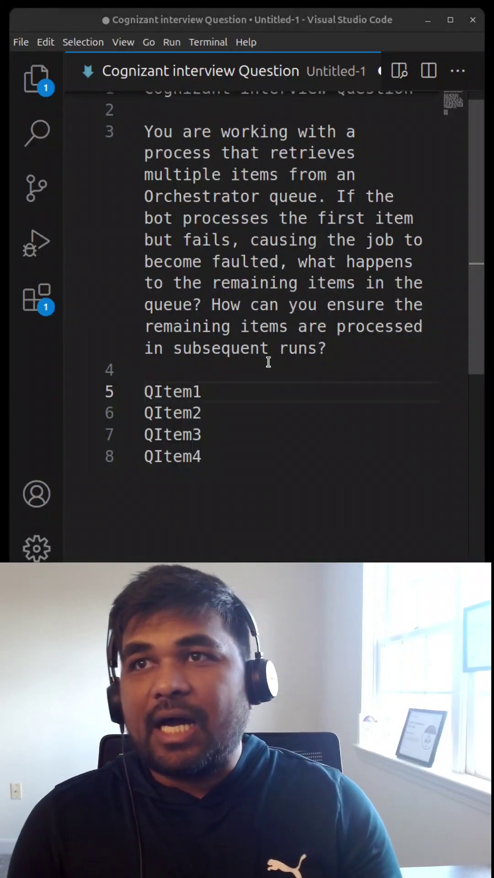
{"action": "scroll", "coordinate": [264, 351], "scroll_direction": "up", "scroll_amount": 1}
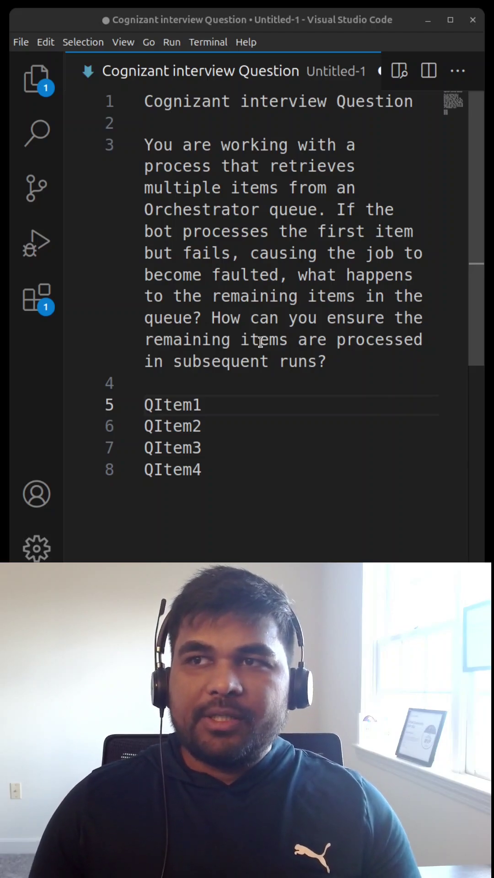
Step: Select QItem1, the first queue item on line 5, to label it Retired
{"action": "double_click", "coordinate": [218, 410]}
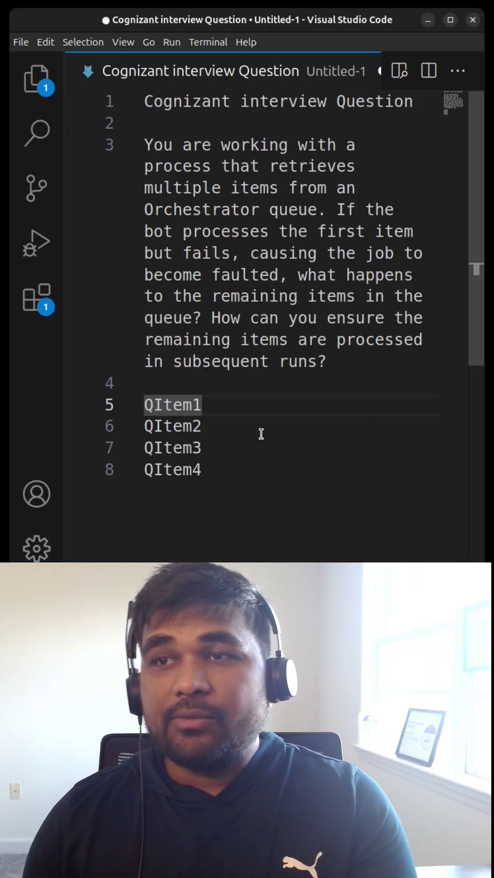
{"action": "type", "text": " - Retired"}
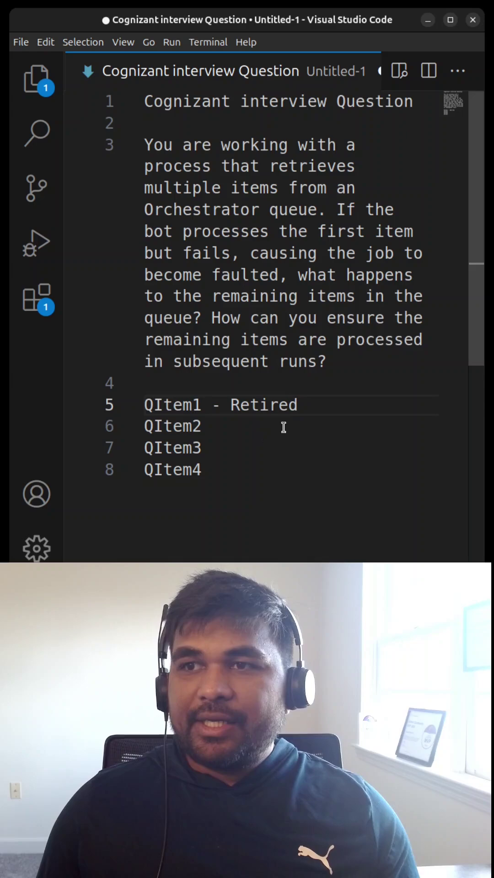
Step: Copy the 'QItem1 - Retired' line to a new line 9 below QItem4, relabelling it New
{"action": "left_click_drag", "start_coordinate": [293, 408], "coordinate": [162, 396]}
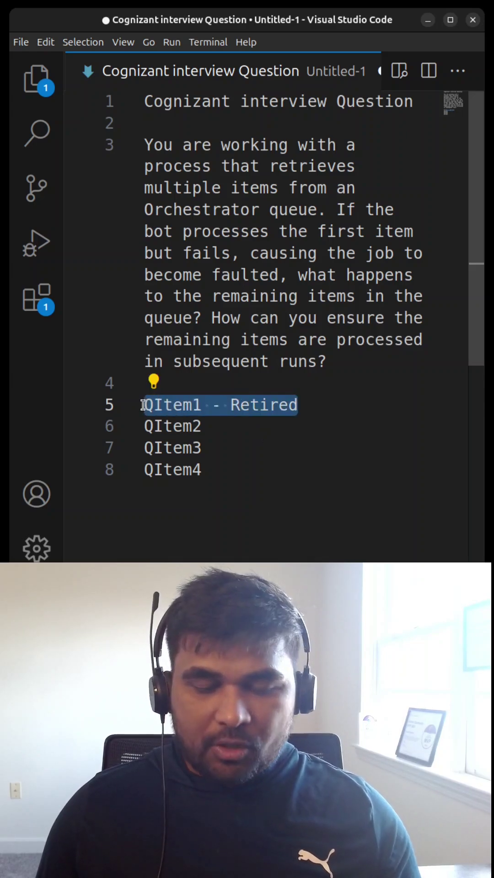
{"action": "key", "text": "ctrl+c"}
{"action": "left_click", "coordinate": [221, 474]}
{"action": "key", "text": "Return"}
{"action": "key", "text": "ctrl+v"}
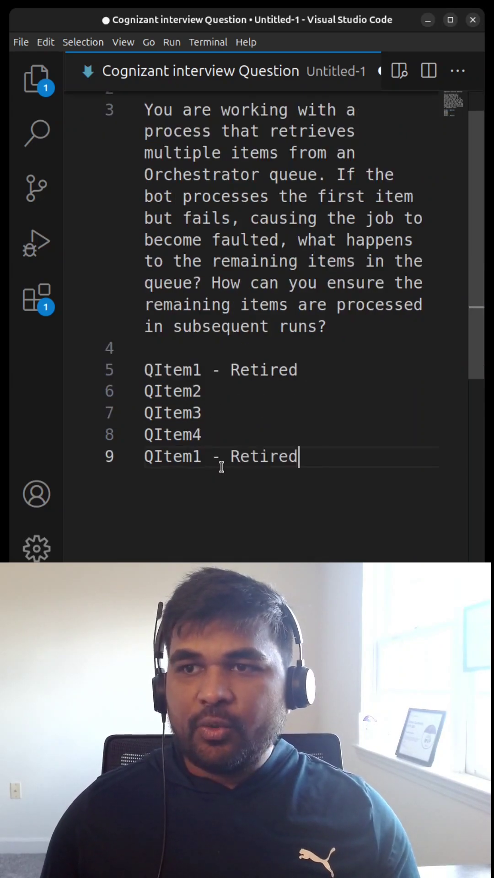
{"action": "double_click", "coordinate": [260, 456]}
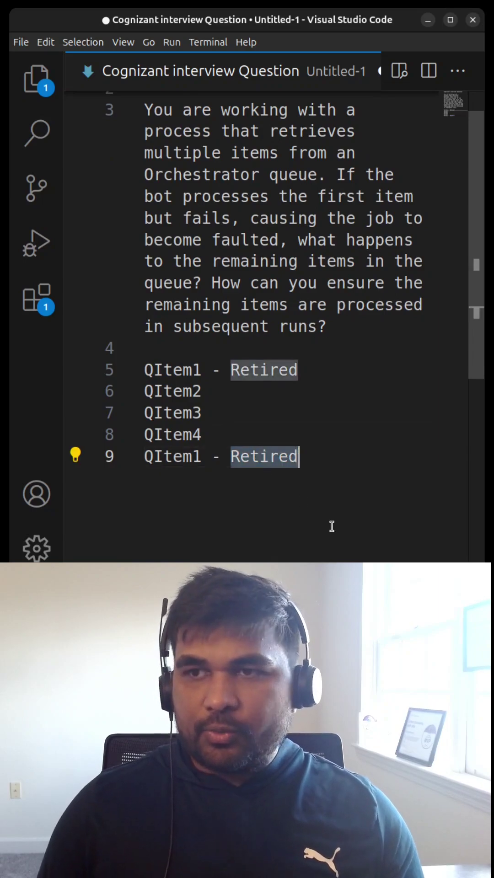
{"action": "type", "text": "New"}
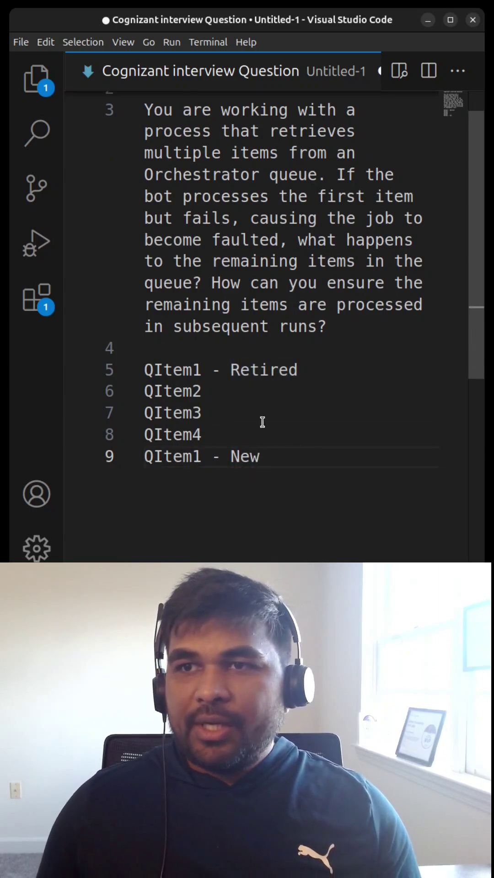
{"action": "left_click_drag", "start_coordinate": [208, 361], "coordinate": [139, 378]}
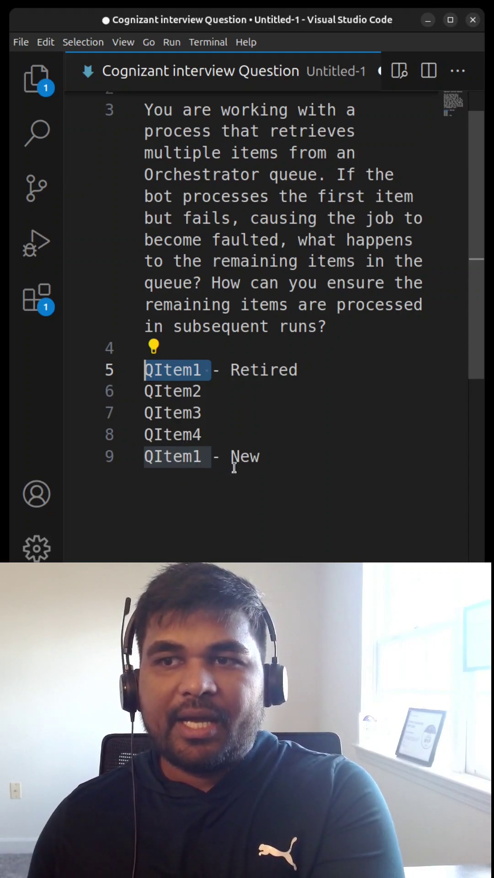
{"action": "left_click", "coordinate": [297, 370]}
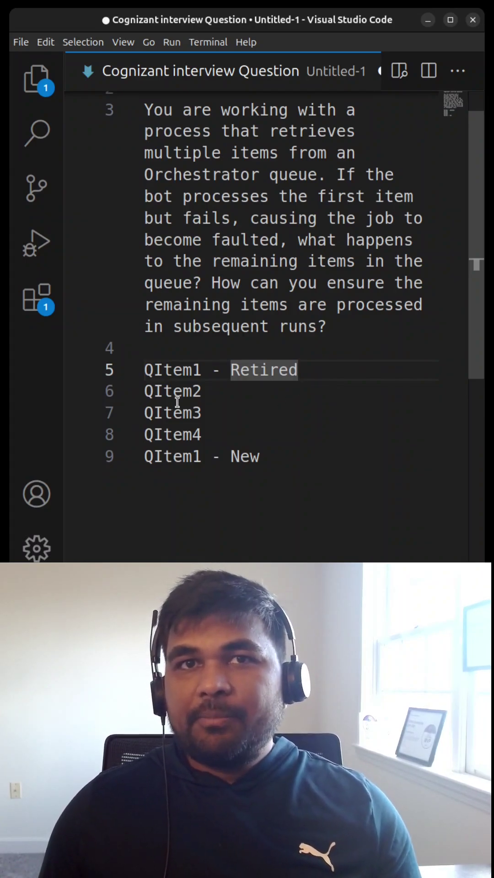
{"action": "left_click", "coordinate": [131, 455]}
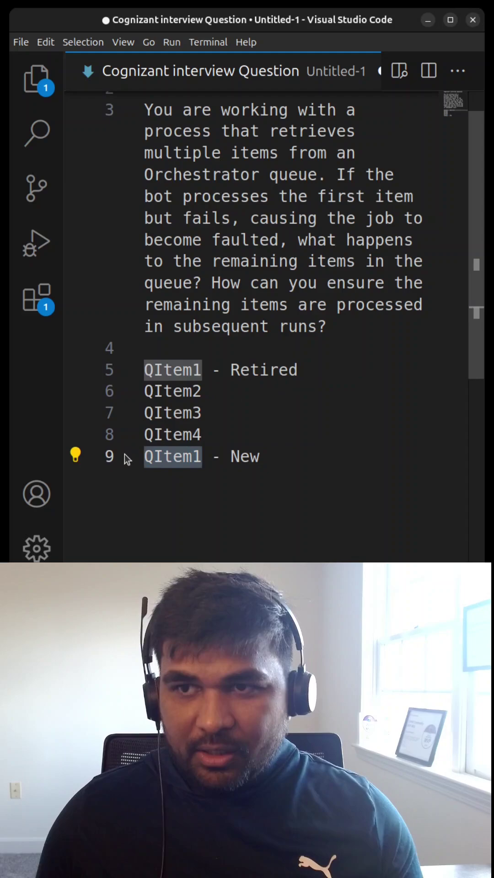
{"action": "left_click_drag", "start_coordinate": [206, 391], "coordinate": [134, 390]}
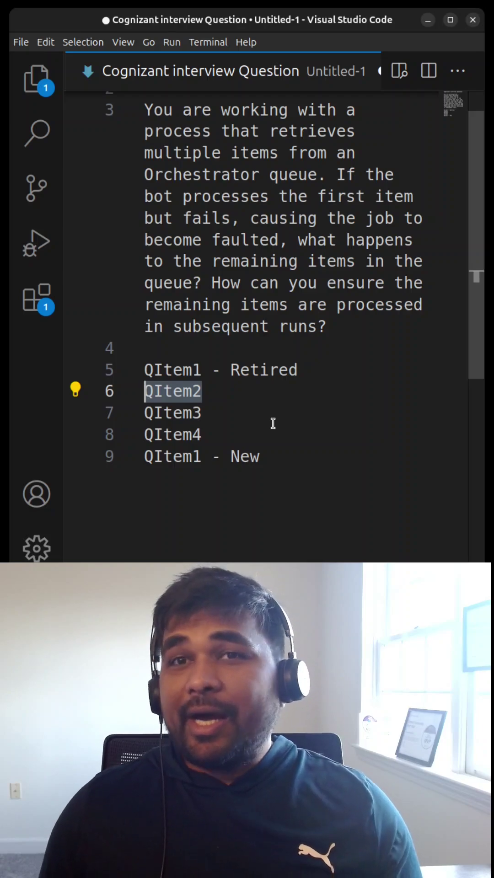
{"action": "left_click", "coordinate": [146, 370]}
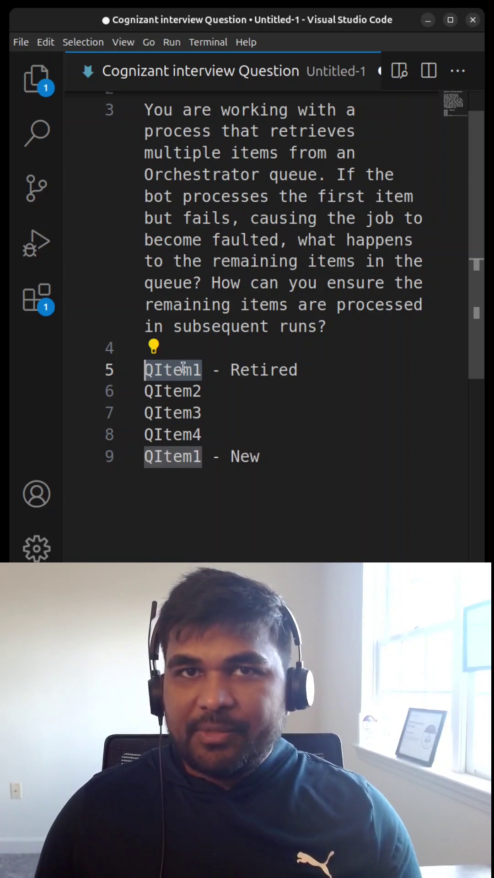
{"action": "double_click", "coordinate": [203, 392]}
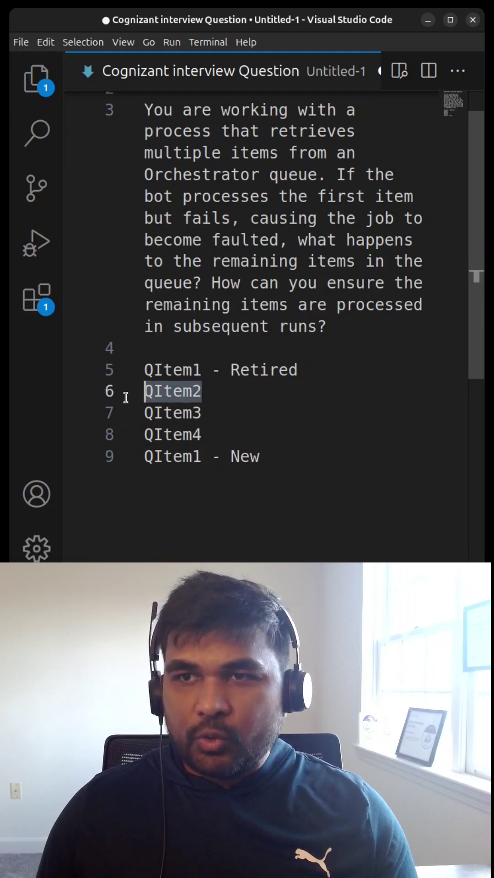
{"action": "double_click", "coordinate": [165, 414]}
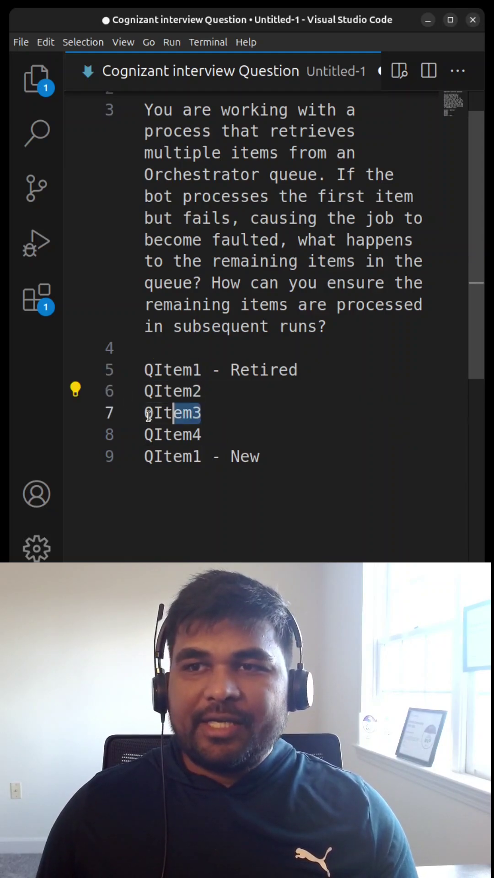
{"action": "double_click", "coordinate": [171, 434]}
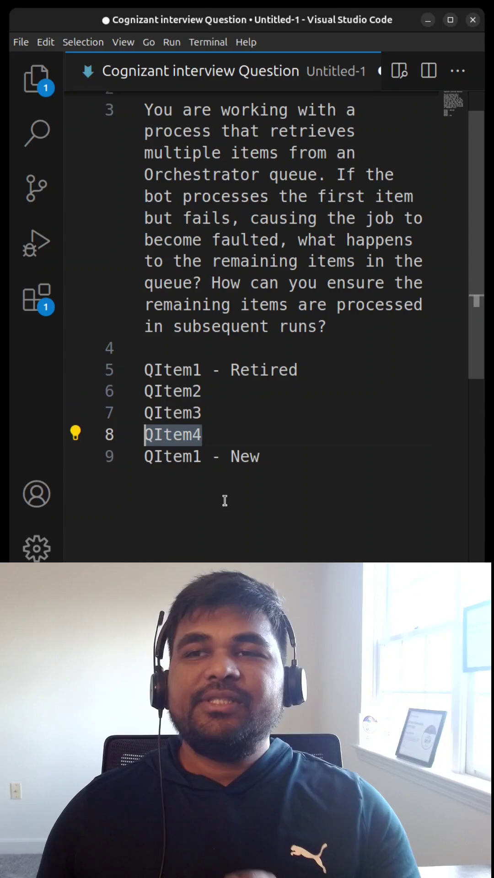